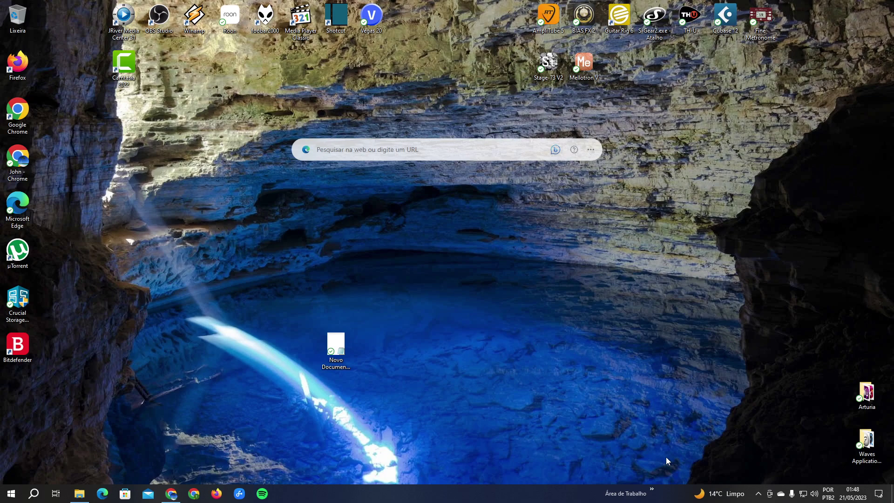
# - Bring Chrome back to the Google results for 'download bulk crap uninstaller'
pyautogui.click(172, 493)
pyautogui.click(86, 7)
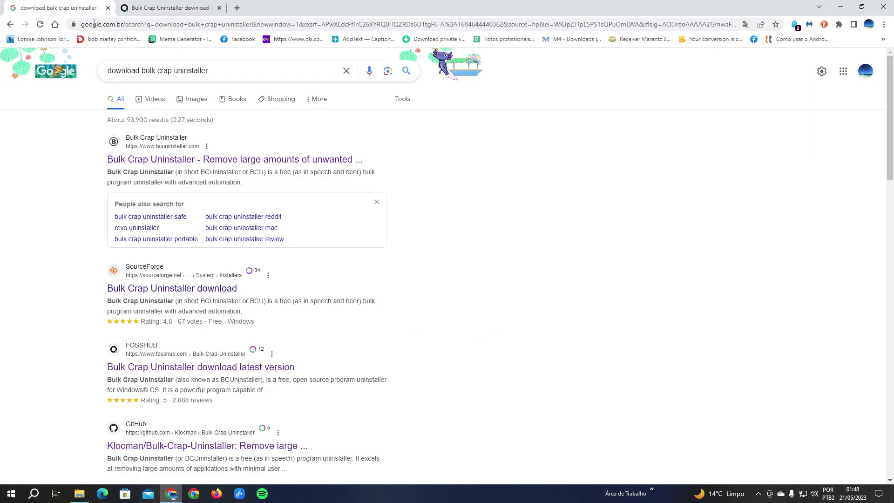
pyautogui.click(230, 72)
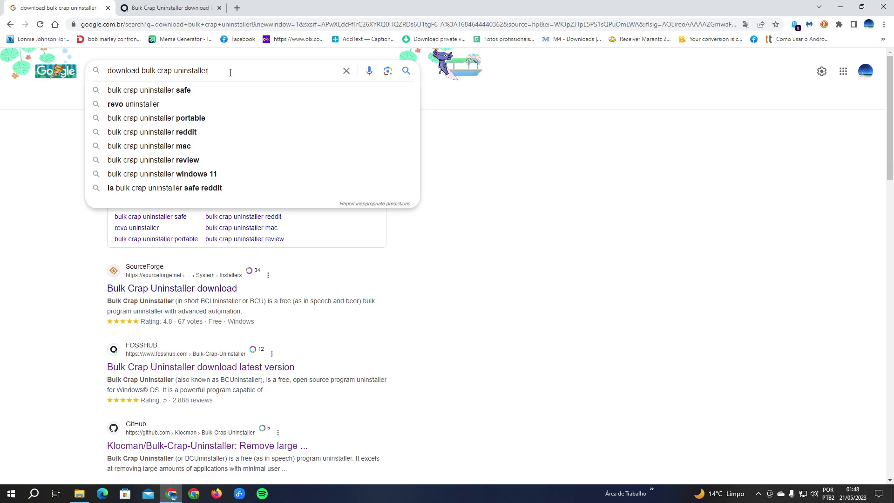
pyautogui.click(556, 158)
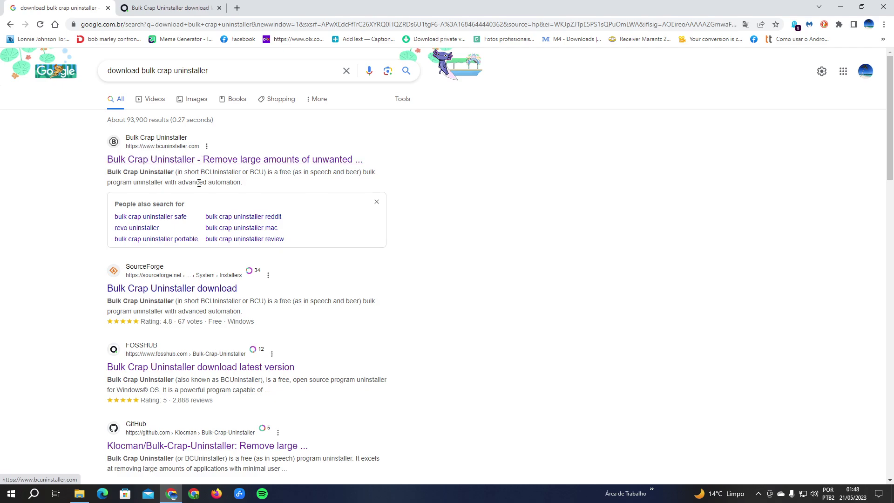
# - Open bcuninstaller.com, then show the FossHub page offering the v5.6 downloads
pyautogui.click(184, 163)
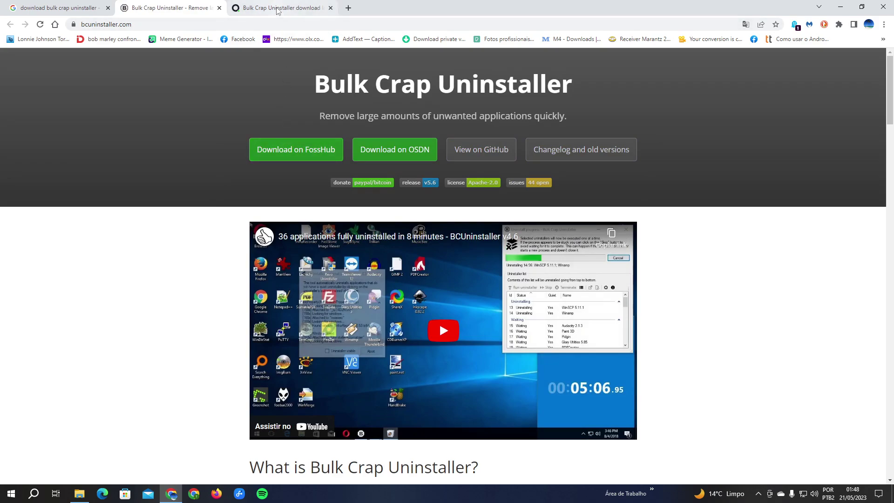
pyautogui.click(279, 10)
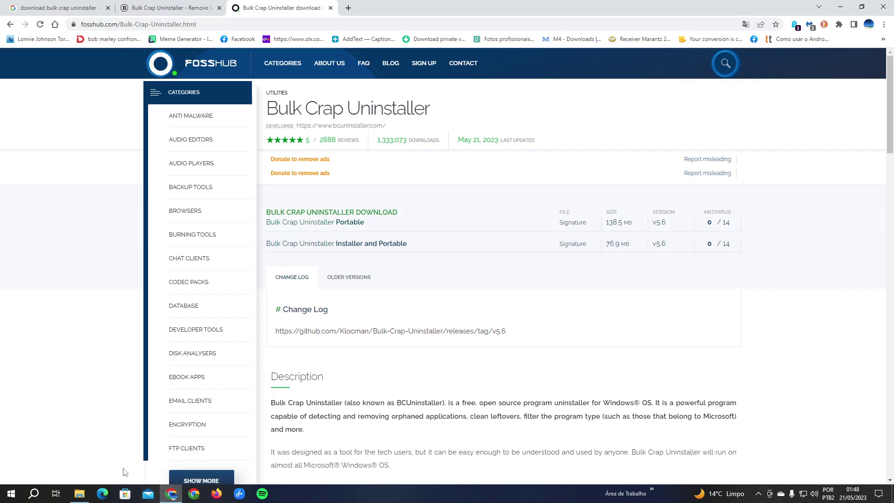
# - Run the portable BCUninstaller.exe from the bulk folder in File Explorer
pyautogui.click(80, 493)
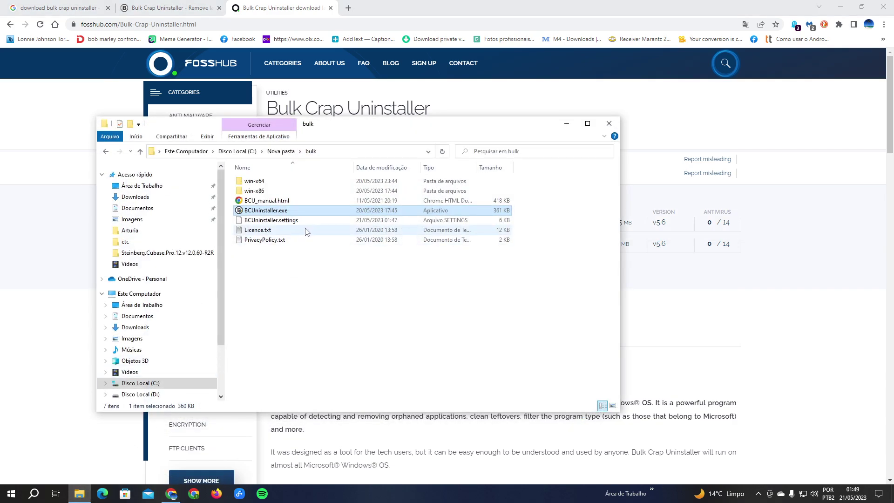
pyautogui.click(286, 257)
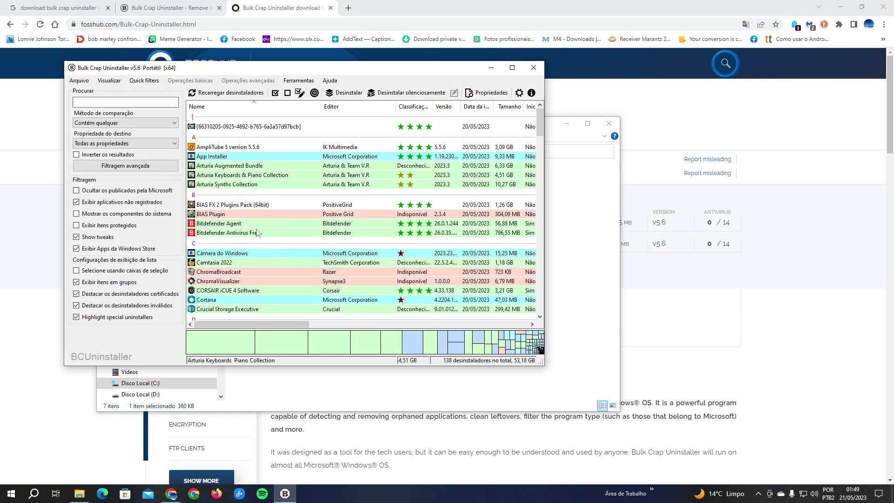
# - Browse the program list, check Easy Access Keyboard Shortcuts' actions without uninstalling, then close
pyautogui.scroll(-6, 278, 229)
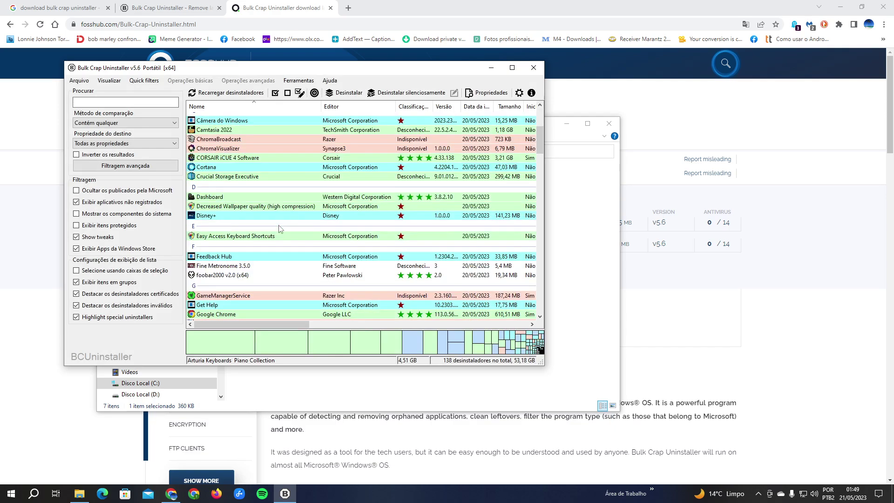
pyautogui.scroll(2, 278, 229)
pyautogui.click(226, 183)
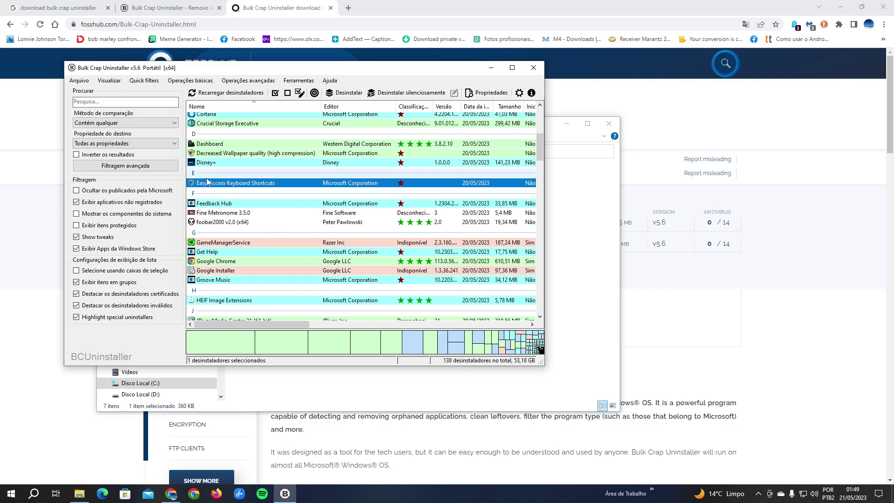
pyautogui.rightClick(211, 186)
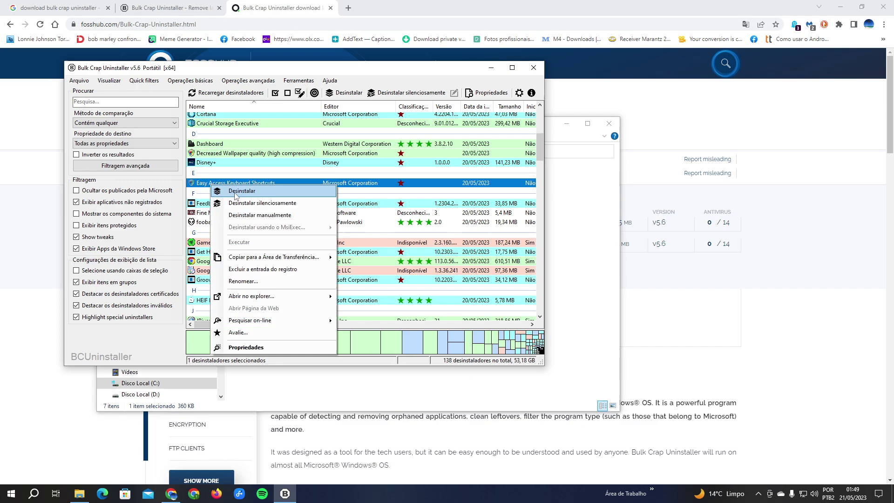
pyautogui.click(364, 190)
pyautogui.click(533, 67)
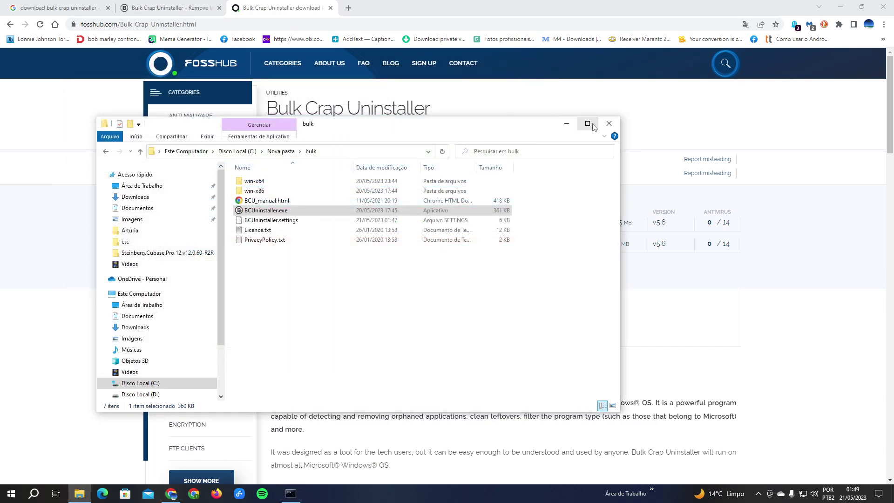
# - Close Explorer and Chrome, then search the Start menu for 'regedit'
pyautogui.click(608, 125)
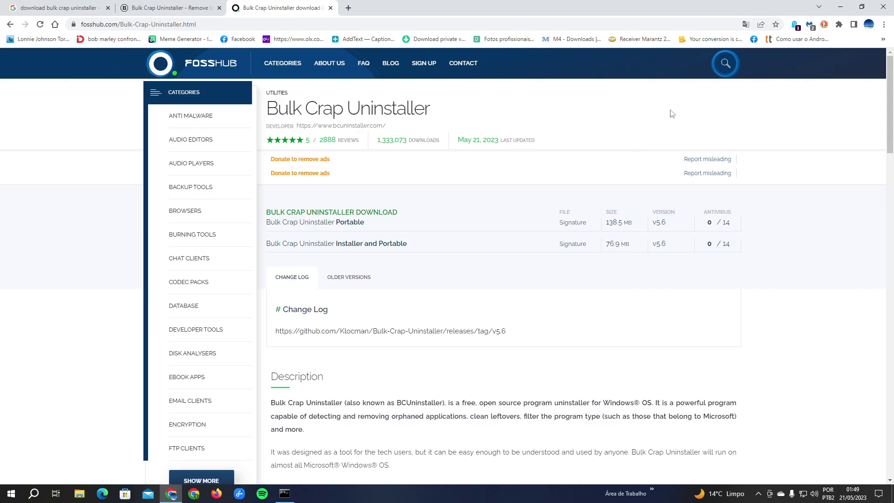
pyautogui.click(883, 7)
pyautogui.click(6, 498)
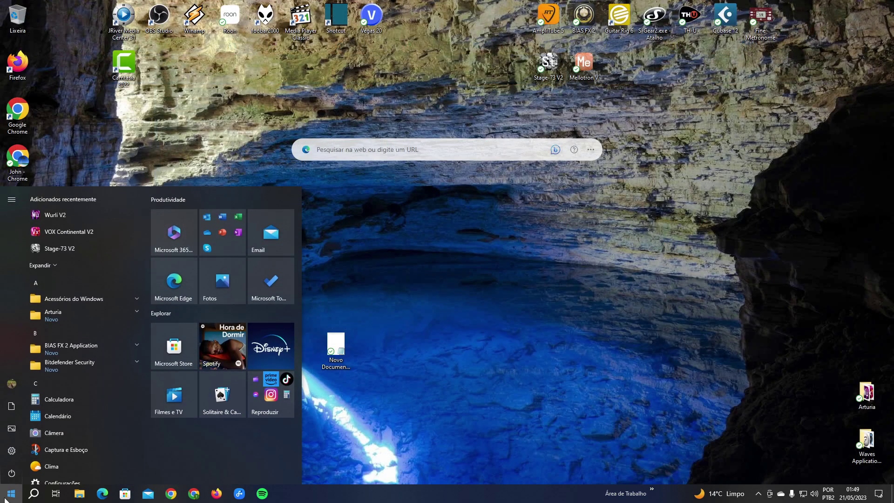
pyautogui.write('regedit')
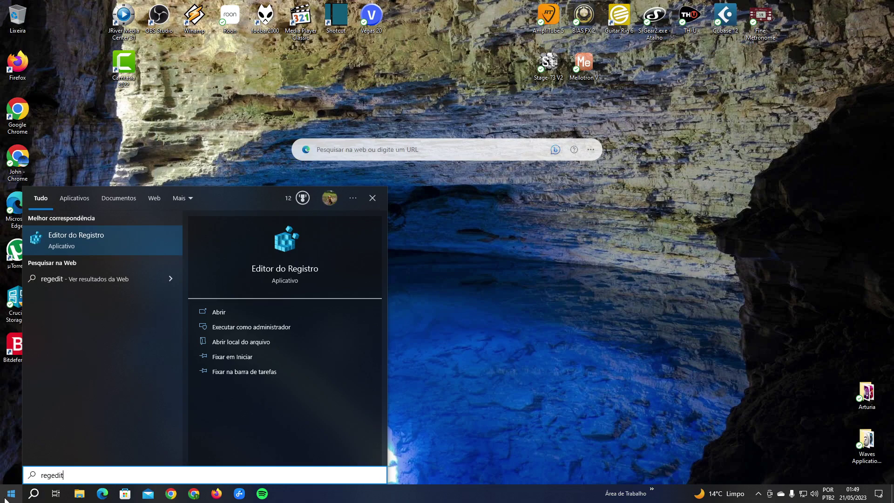
# - Launch Editor do Registro and collapse its tree to the five root hives
pyautogui.click(76, 248)
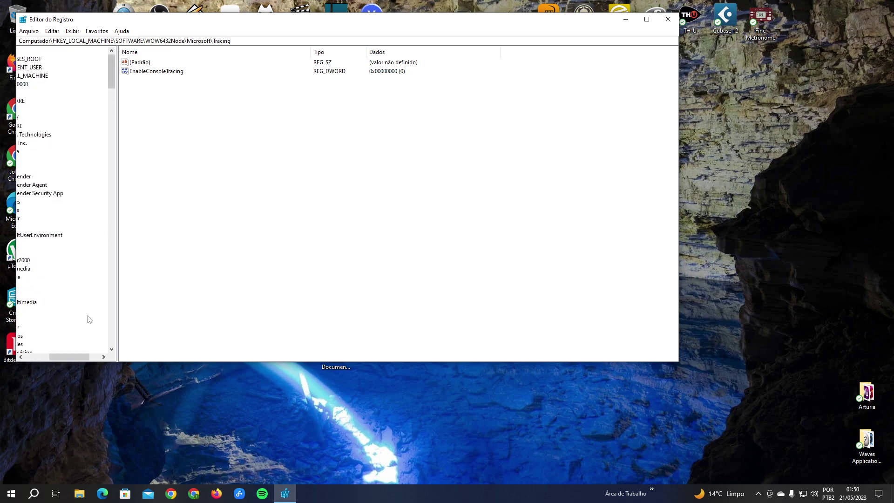
pyautogui.moveTo(69, 357); pyautogui.dragTo(6, 356)
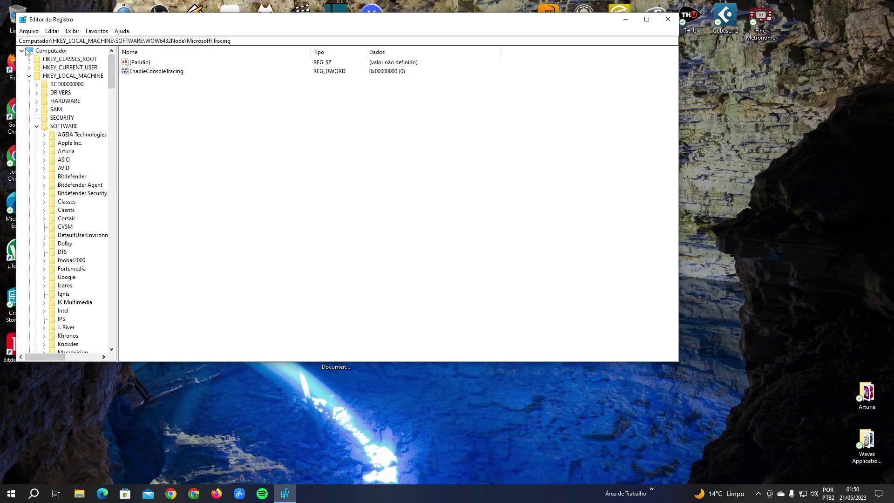
pyautogui.click(22, 51)
pyautogui.click(22, 51)
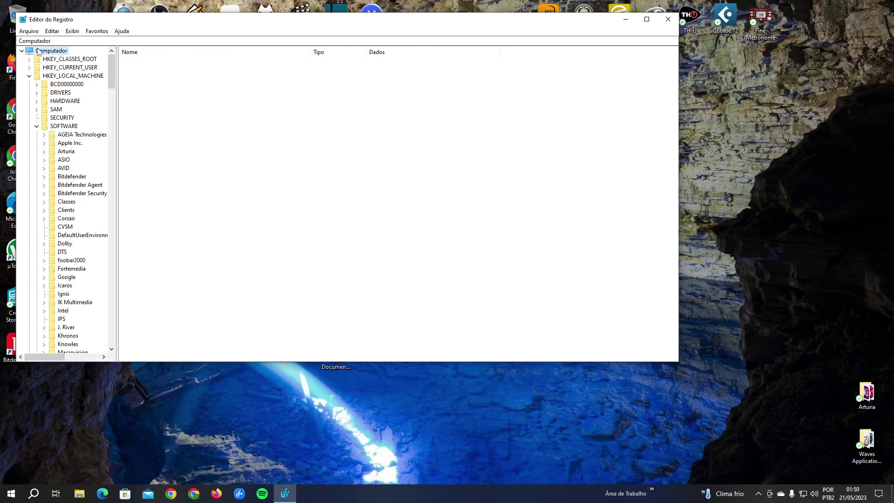
pyautogui.click(29, 76)
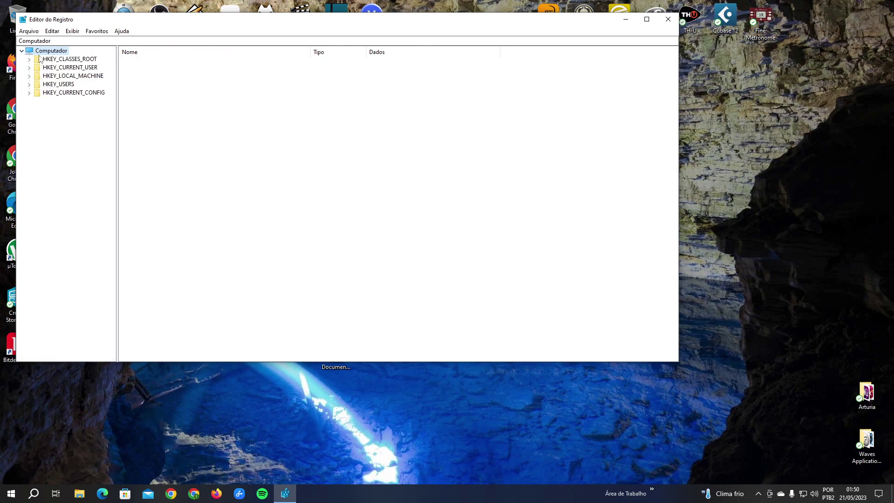
pyautogui.click(72, 31)
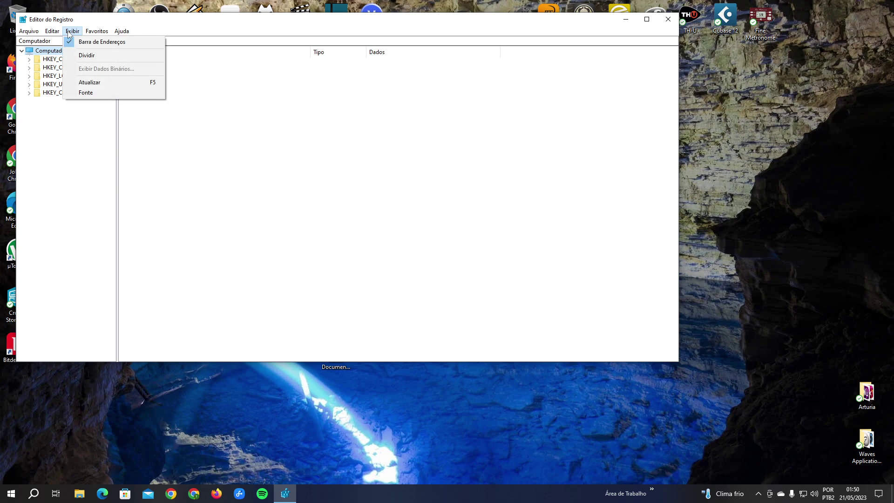
pyautogui.moveTo(54, 32)
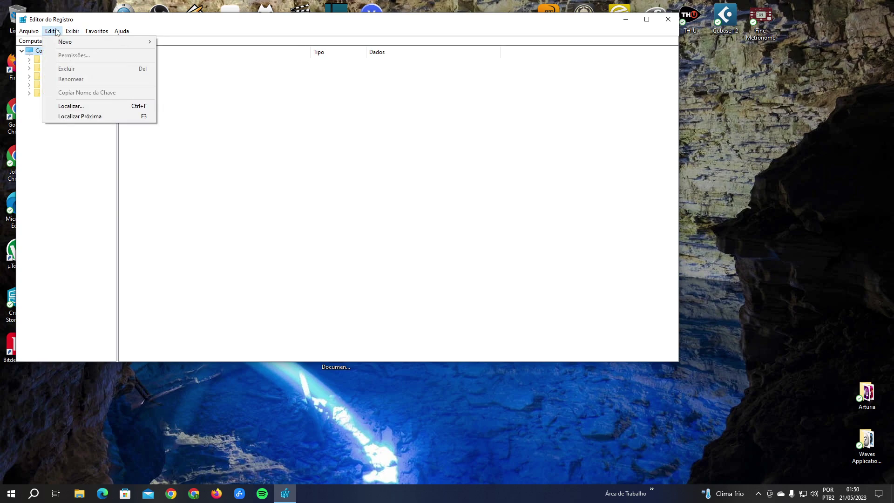
pyautogui.click(68, 105)
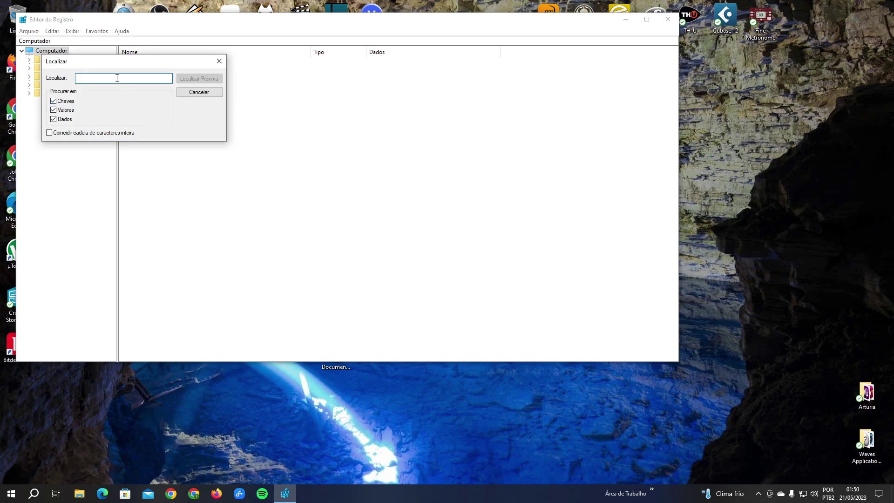
pyautogui.write('B')
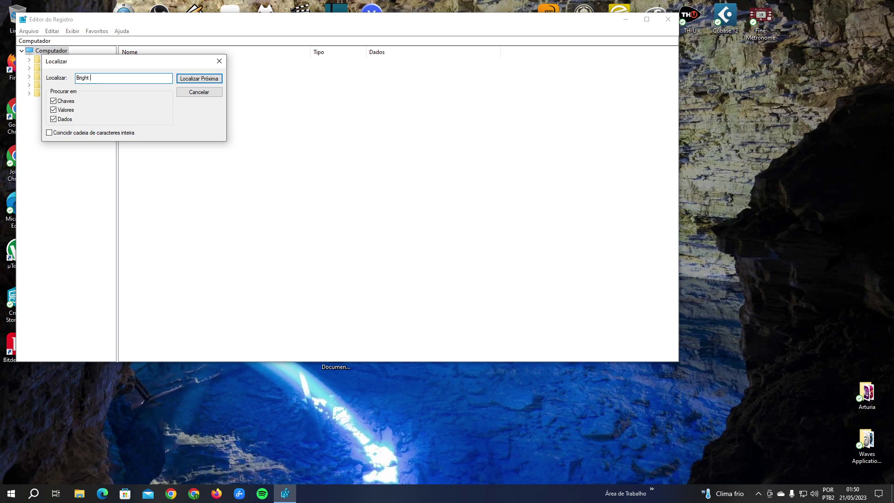
pyautogui.write('right vpnm')
pyautogui.click(209, 79)
pyautogui.click(125, 104)
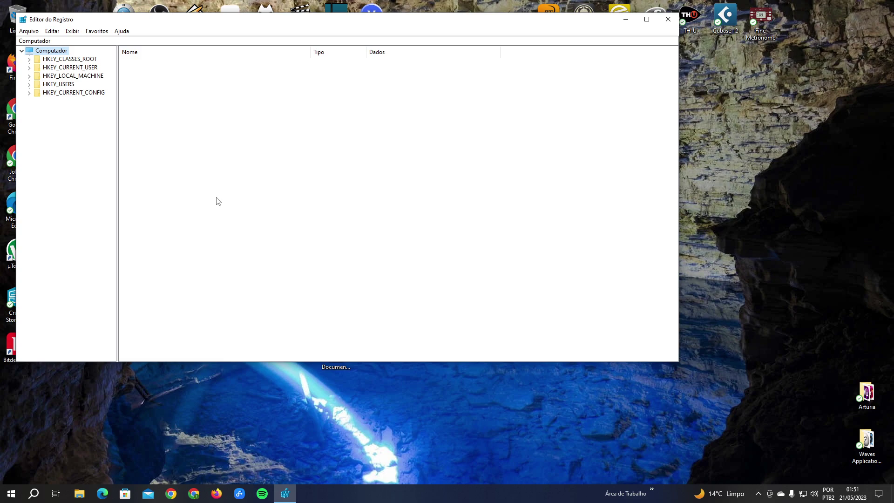
# - Delete the (Padrão) value under HKEY_USERS with Excluir
pyautogui.click(65, 84)
pyautogui.click(145, 63)
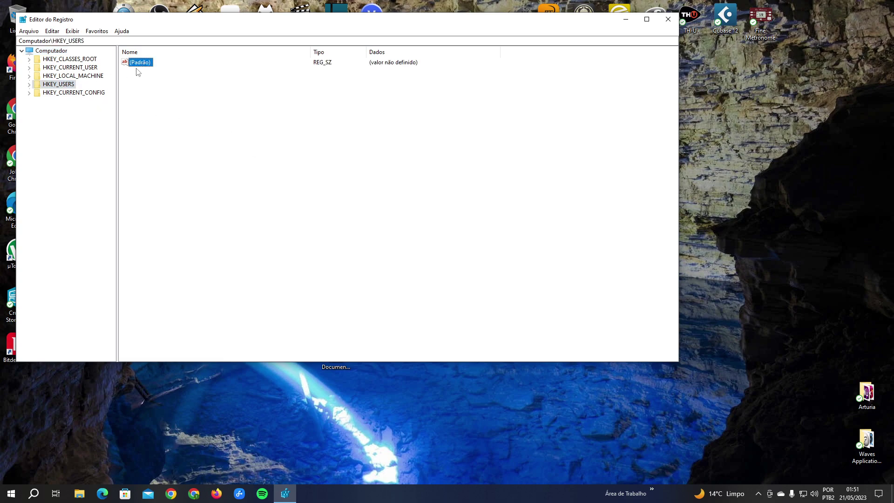
pyautogui.rightClick(138, 64)
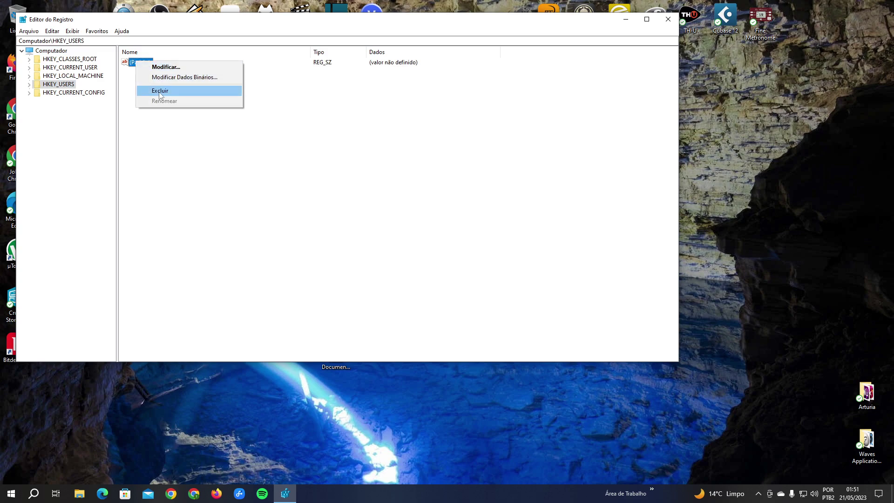
pyautogui.click(208, 188)
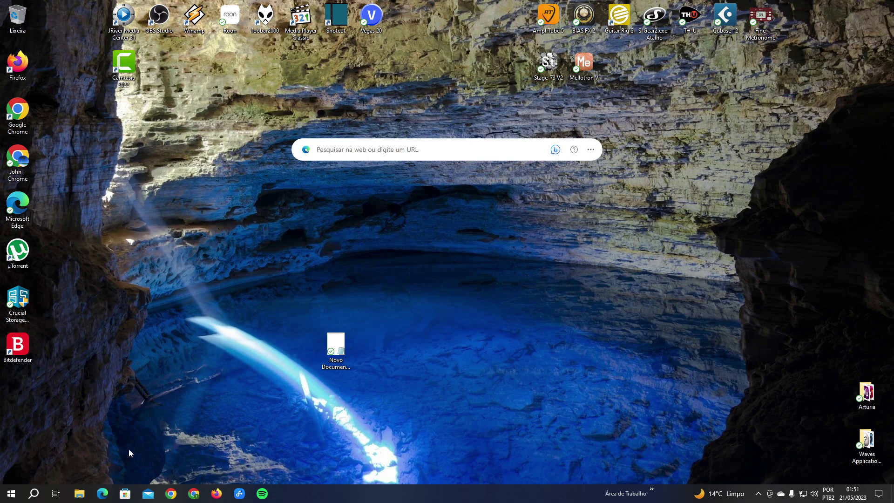
pyautogui.click(11, 493)
pyautogui.click(12, 475)
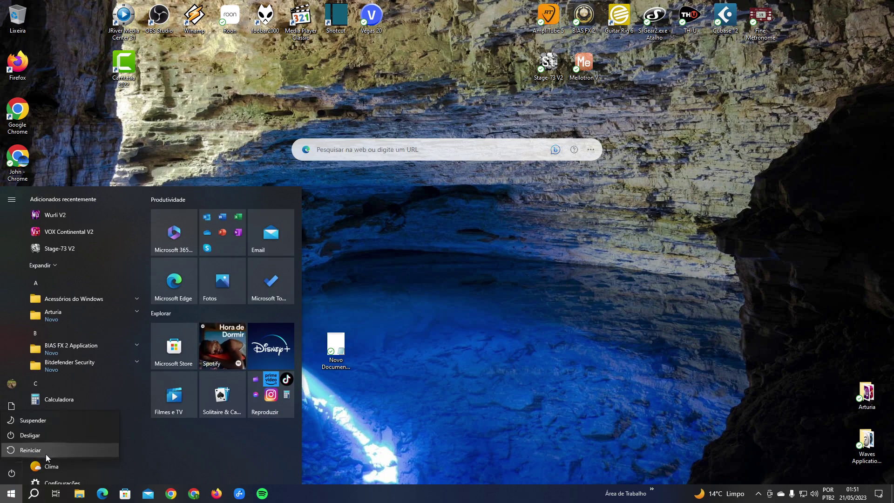
pyautogui.click(551, 351)
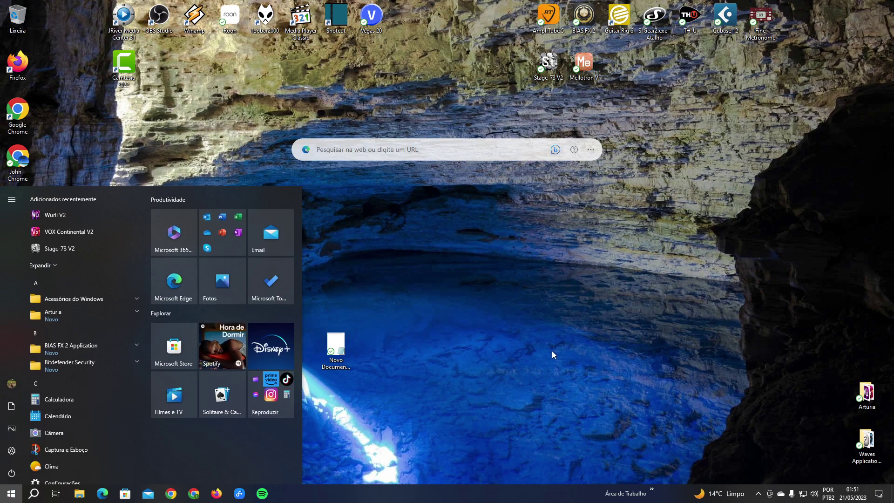
pyautogui.click(529, 344)
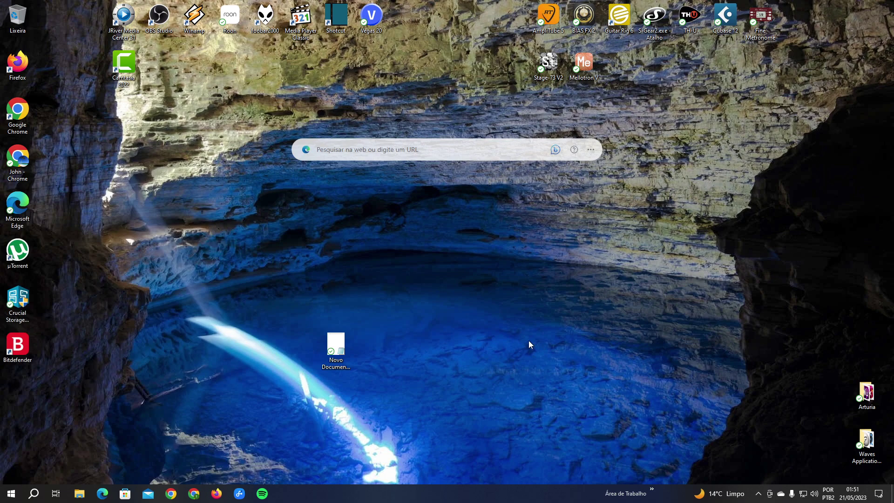